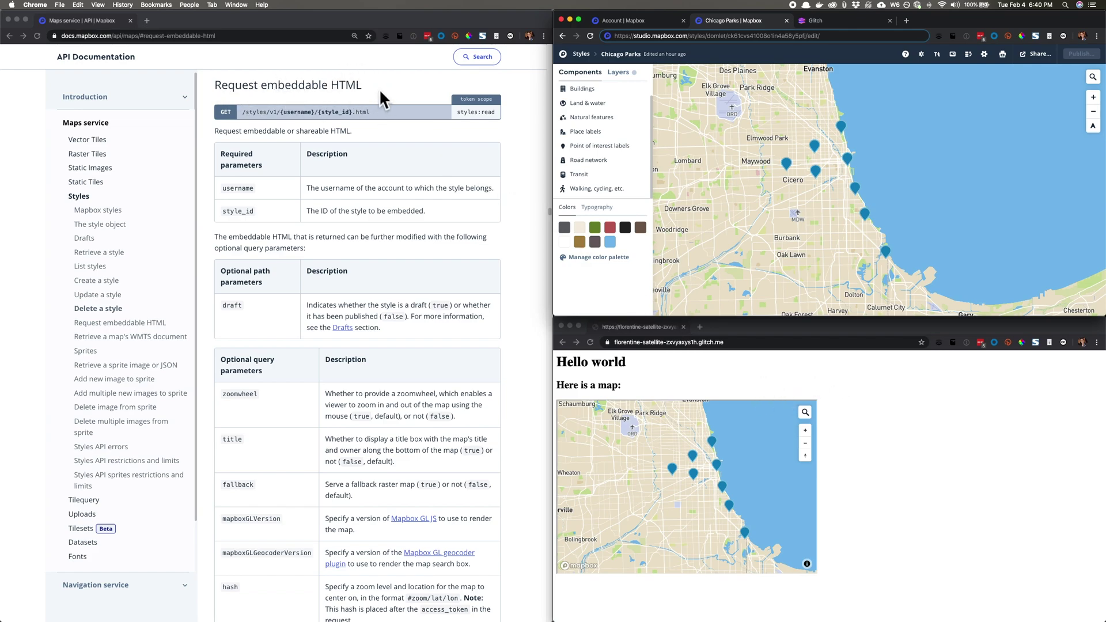
# - Select the <iframe> code snippet under 'Example: Request embeddable HTML' in the Mapbox docs
pyautogui.click(204, 36)
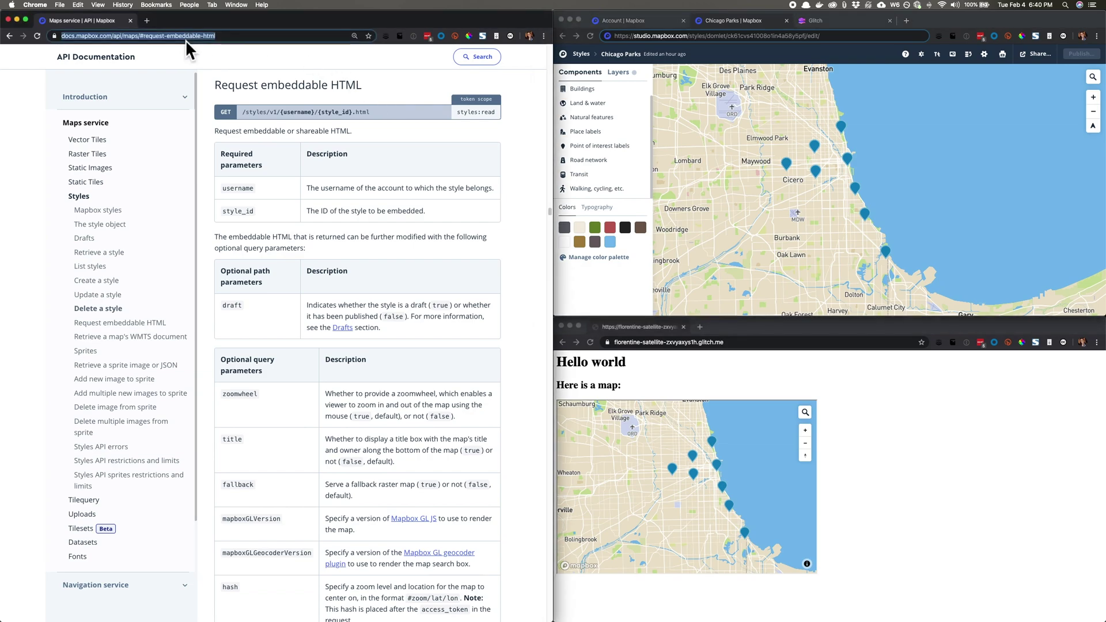
pyautogui.click(391, 97)
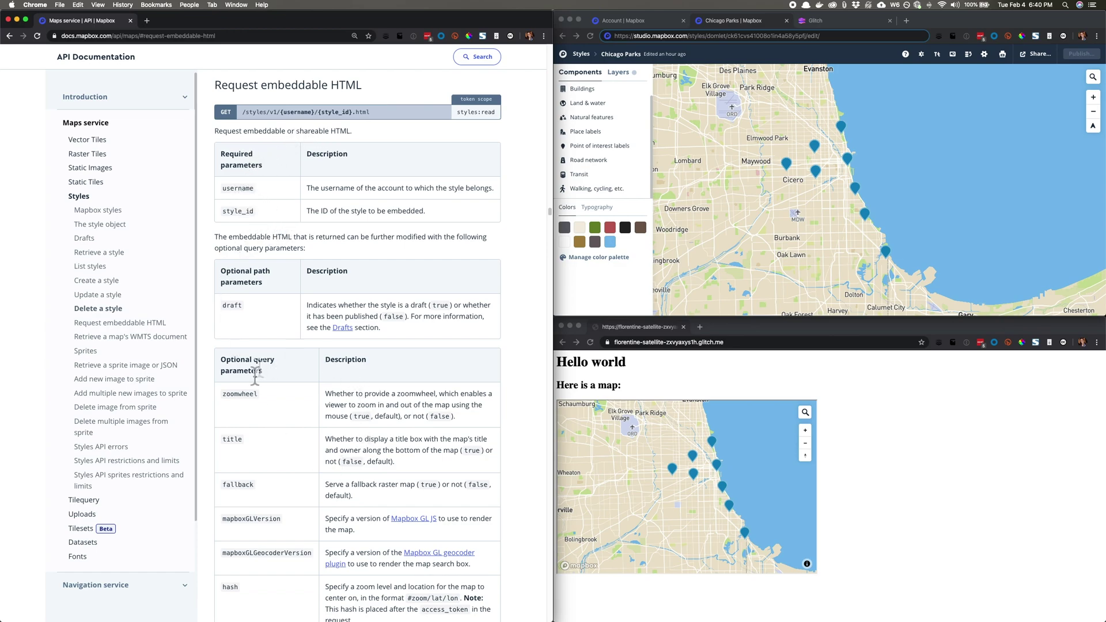
pyautogui.scroll(-3, 415, 458)
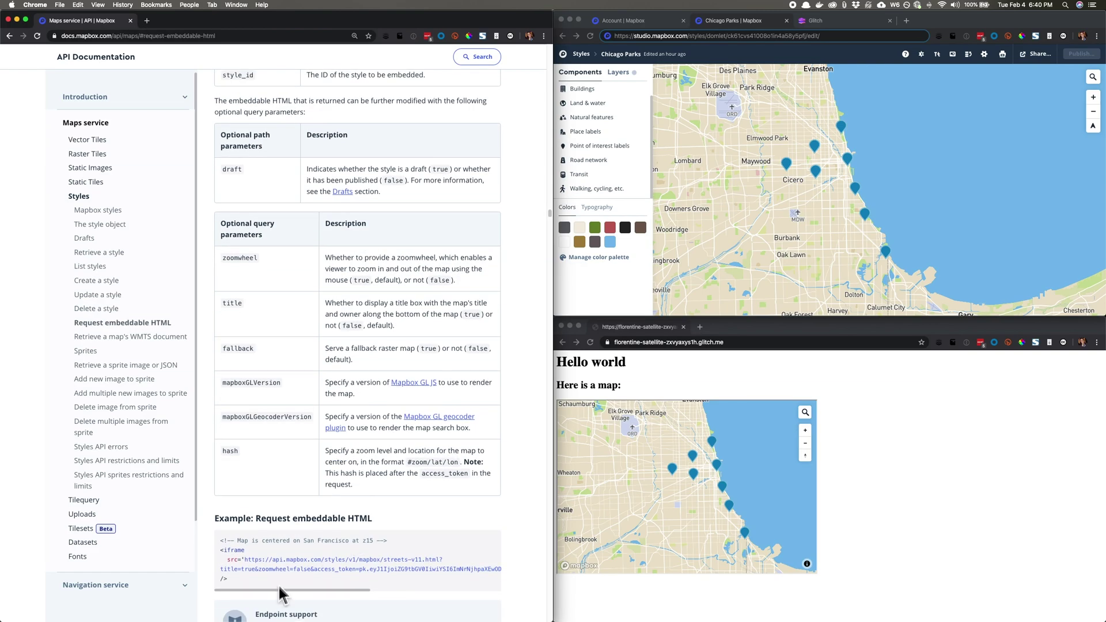
pyautogui.moveTo(227, 579); pyautogui.dragTo(220, 552)
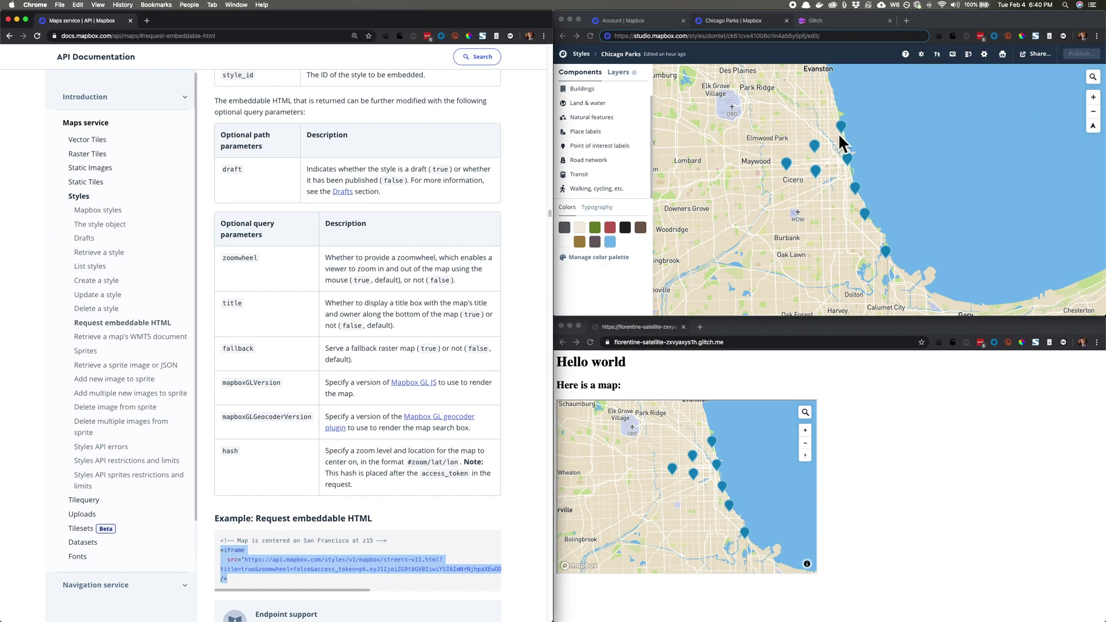
# - Create a new hello-webpage Glitch project and open its index.html
pyautogui.click(817, 20)
pyautogui.click(950, 74)
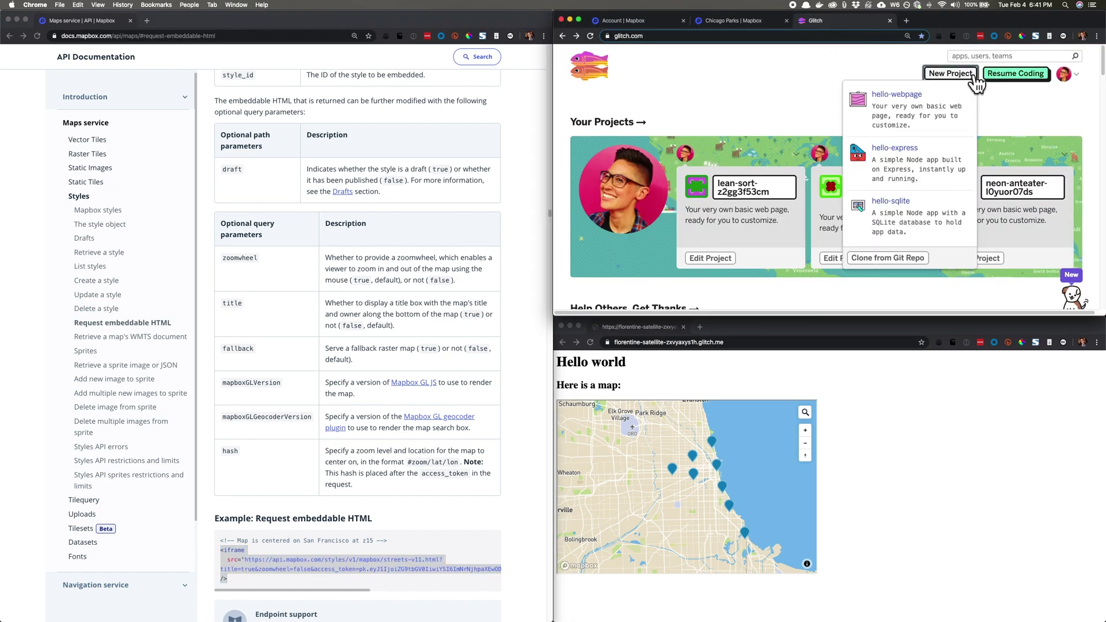
pyautogui.click(916, 109)
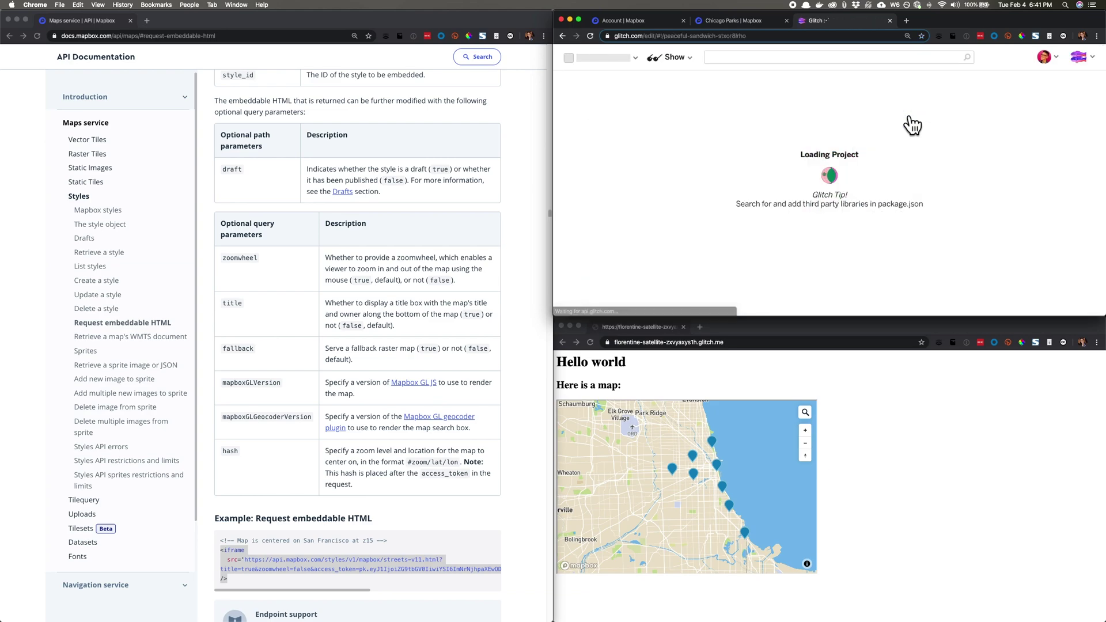
pyautogui.click(587, 157)
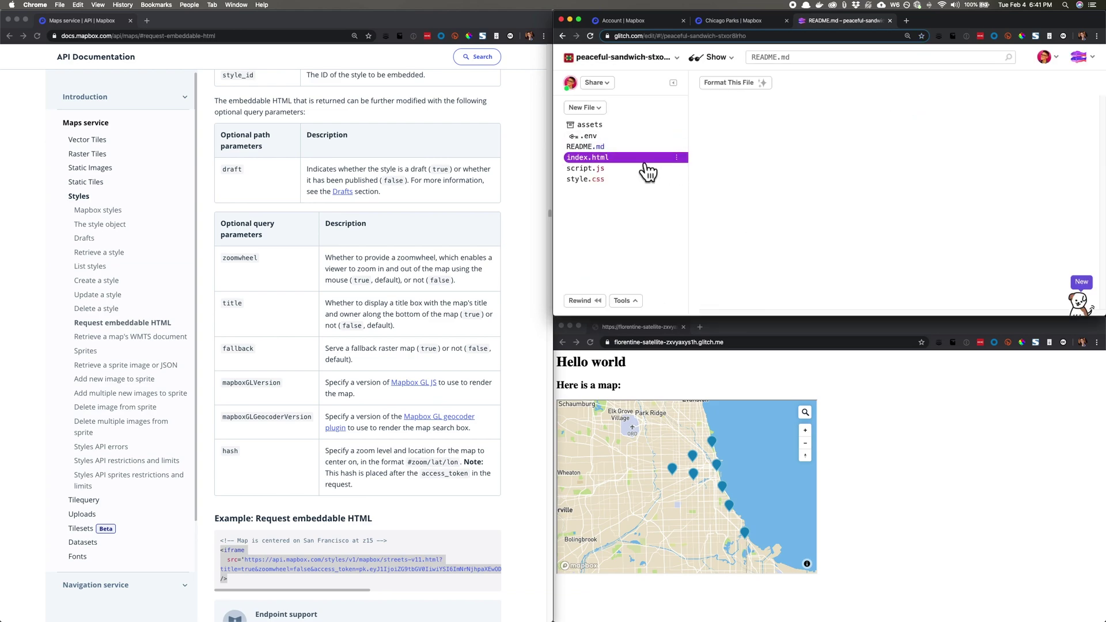
# - Replace index.html's entire contents with the copied Mapbox iframe embed code
pyautogui.press('super+a')
pyautogui.press('BackSpace')
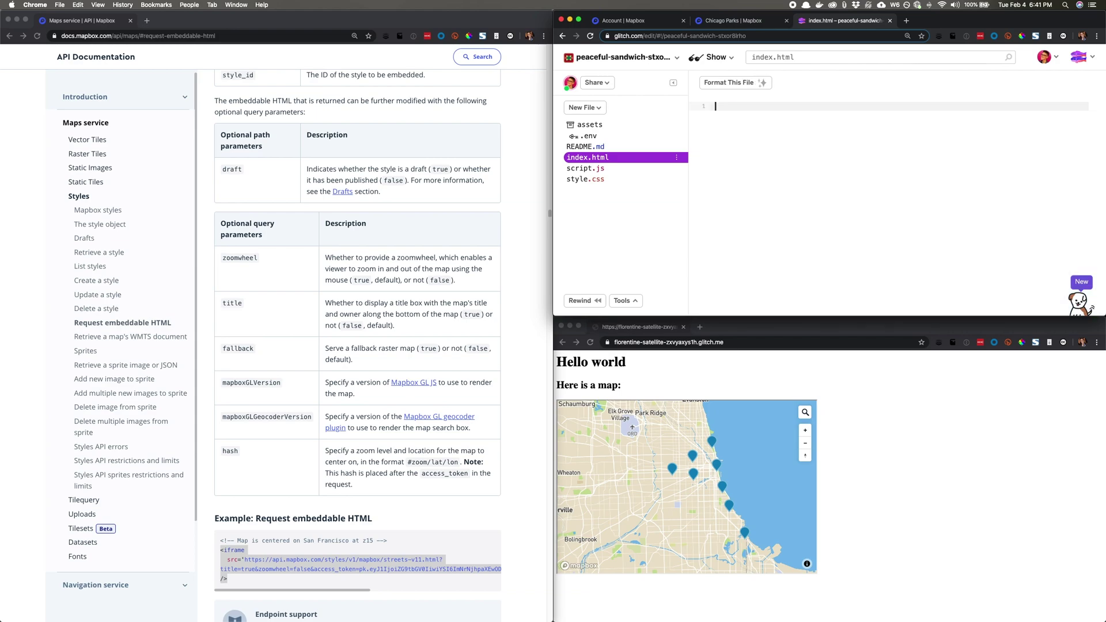
pyautogui.press('super+v')
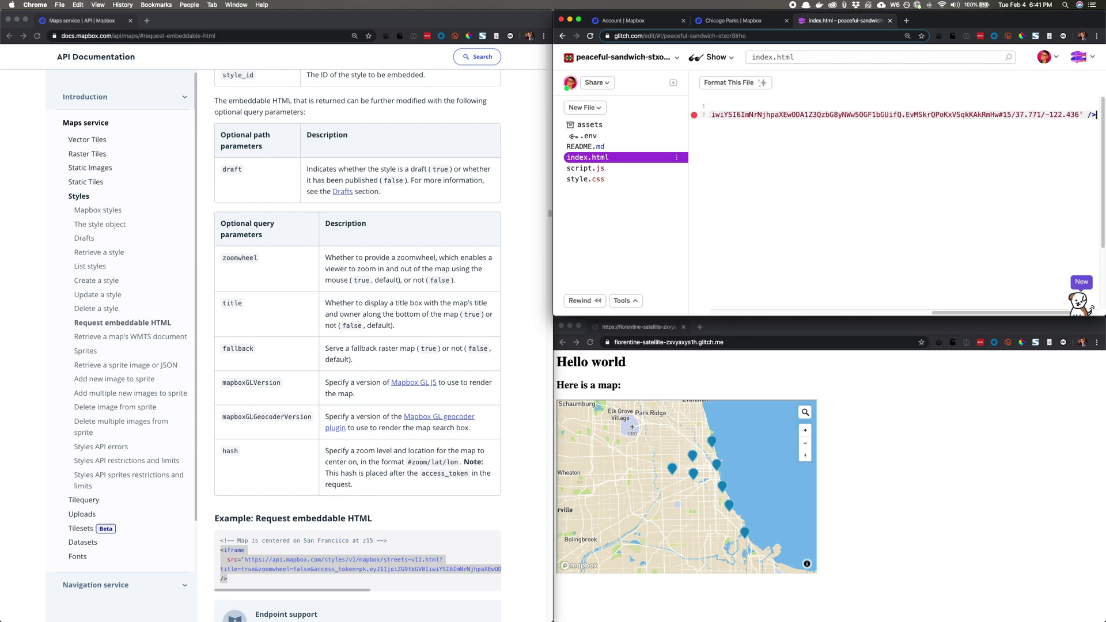
pyautogui.press('super+Left')
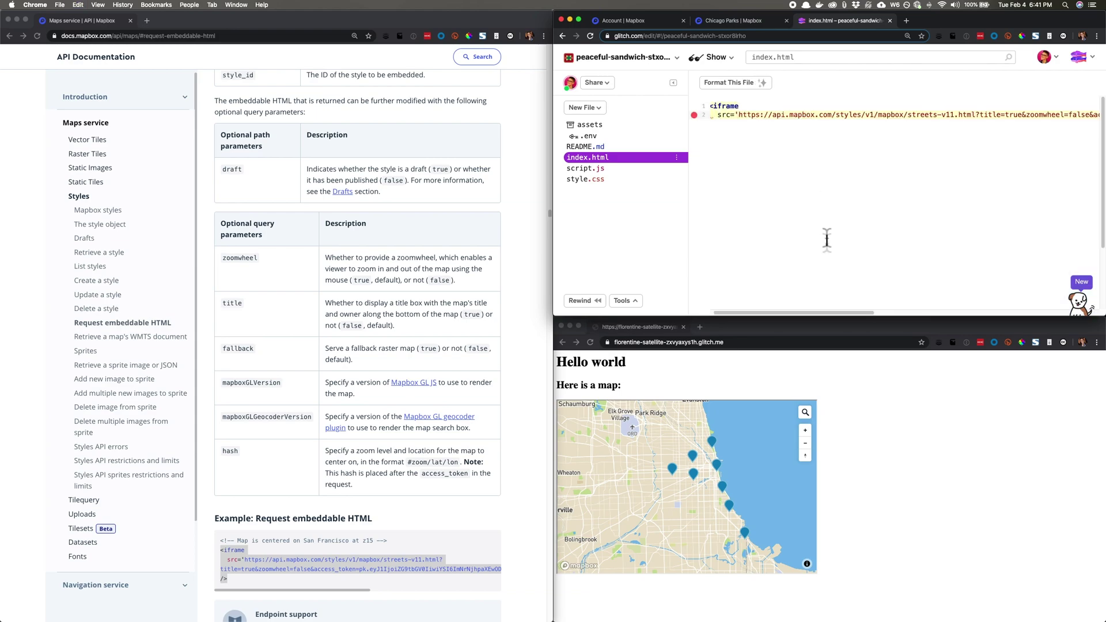
pyautogui.click(596, 82)
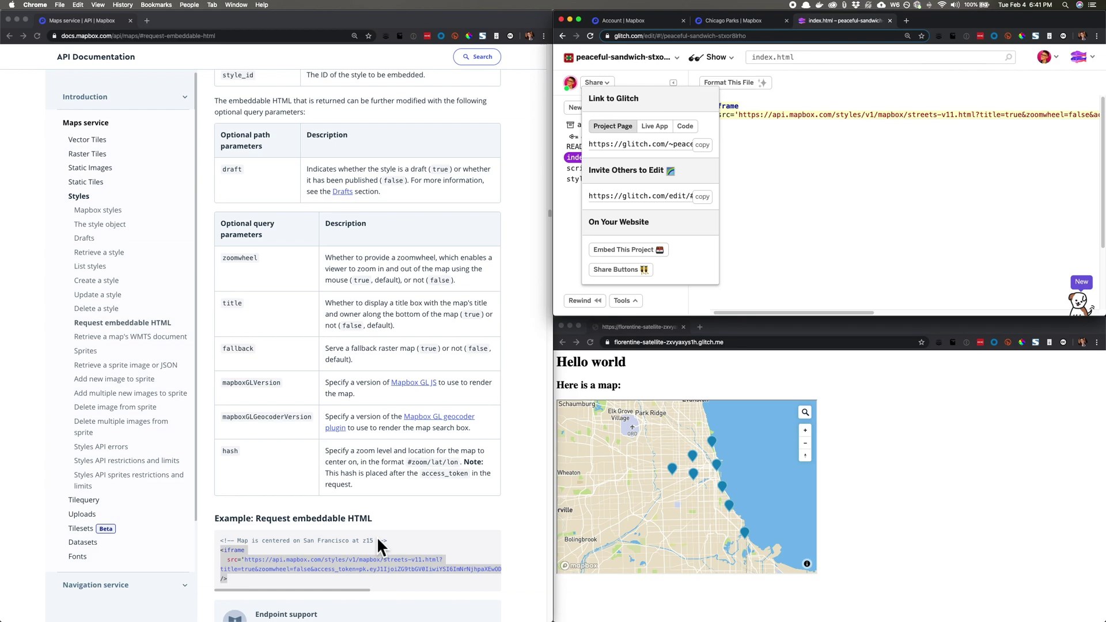
# - Copy the project's Live App link and load it in a new browser tab
pyautogui.click(654, 126)
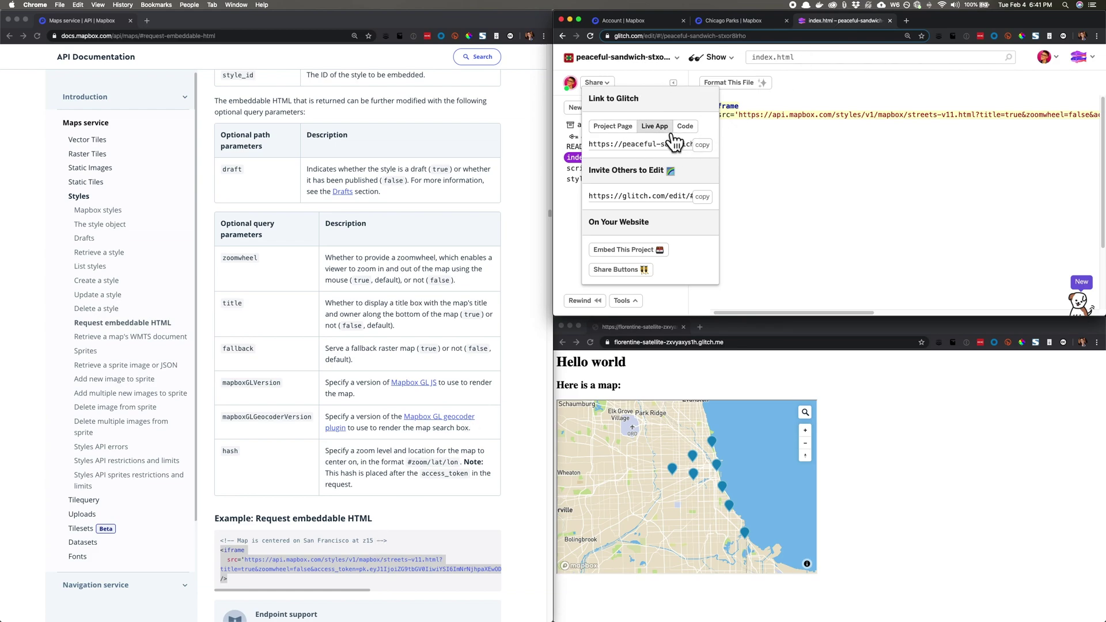
pyautogui.click(703, 144)
pyautogui.press('super+t')
pyautogui.write('https://peaceful-sandwich-stxor8lrho.glitch.me')
pyautogui.press('Return')
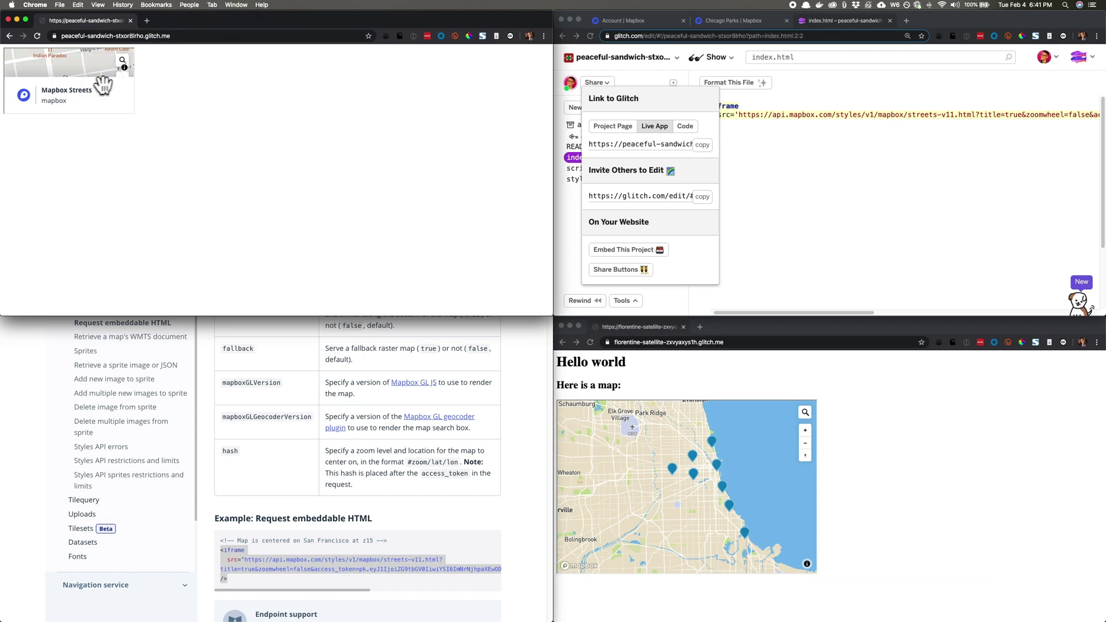
# - Add a <style> block at the top of index.html giving the iframe width 600px, height 400px
pyautogui.click(777, 168)
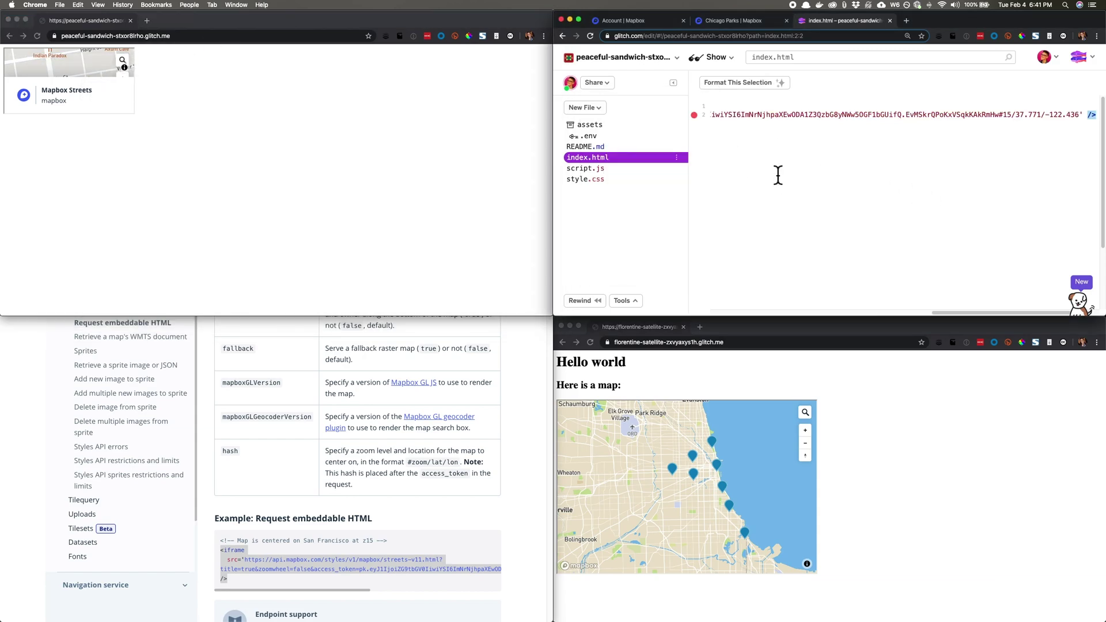
pyautogui.press('Up')
pyautogui.press('Return')
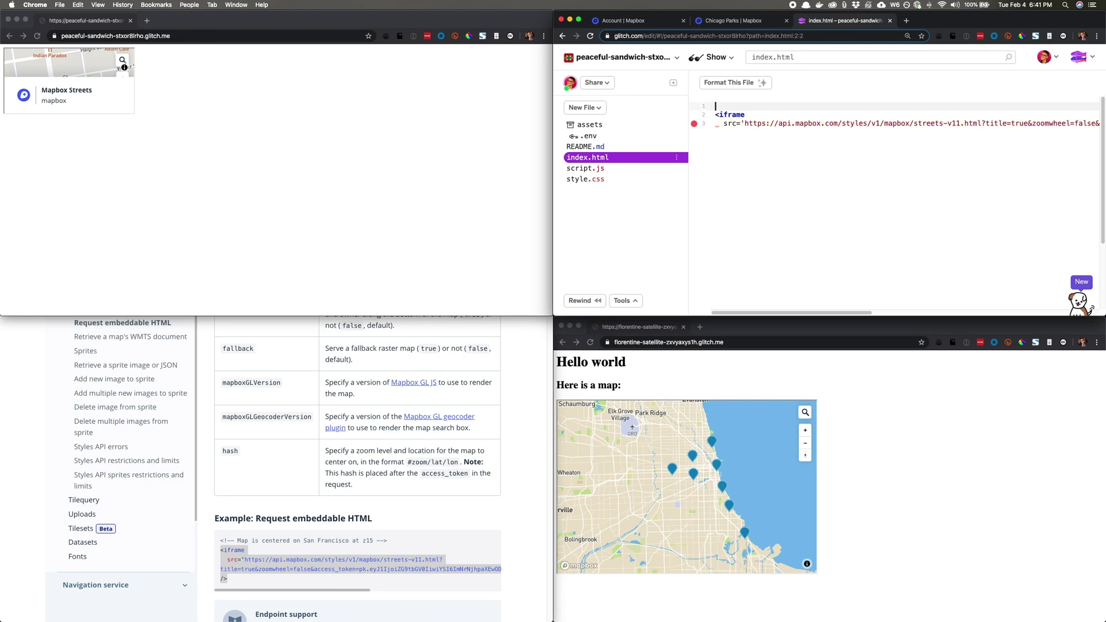
pyautogui.write('<style>')
pyautogui.press('Return')
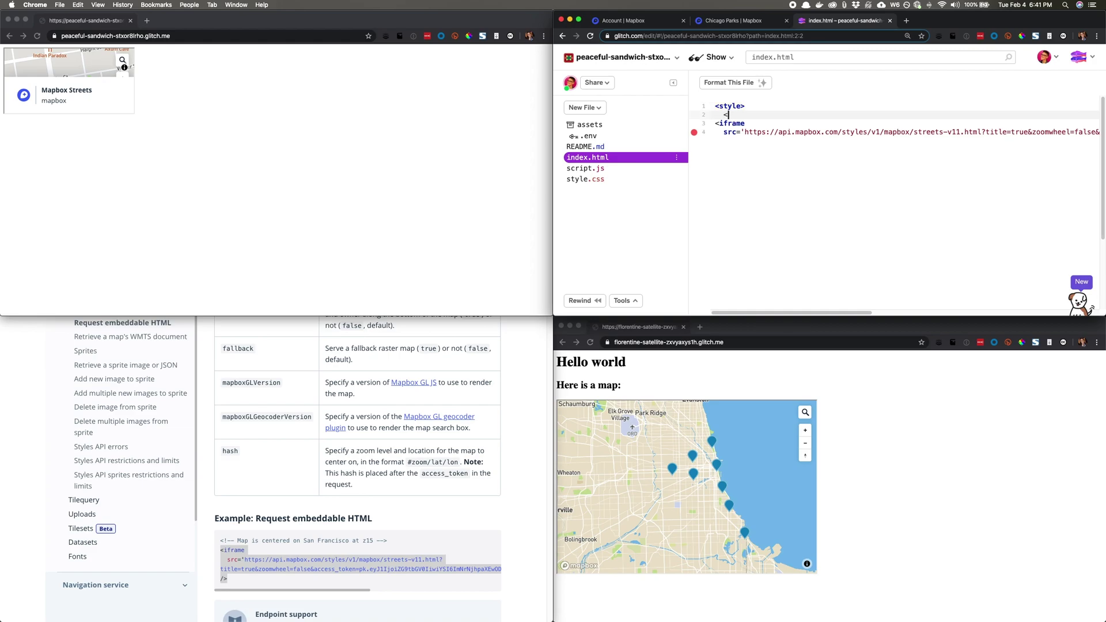
pyautogui.write('/style>')
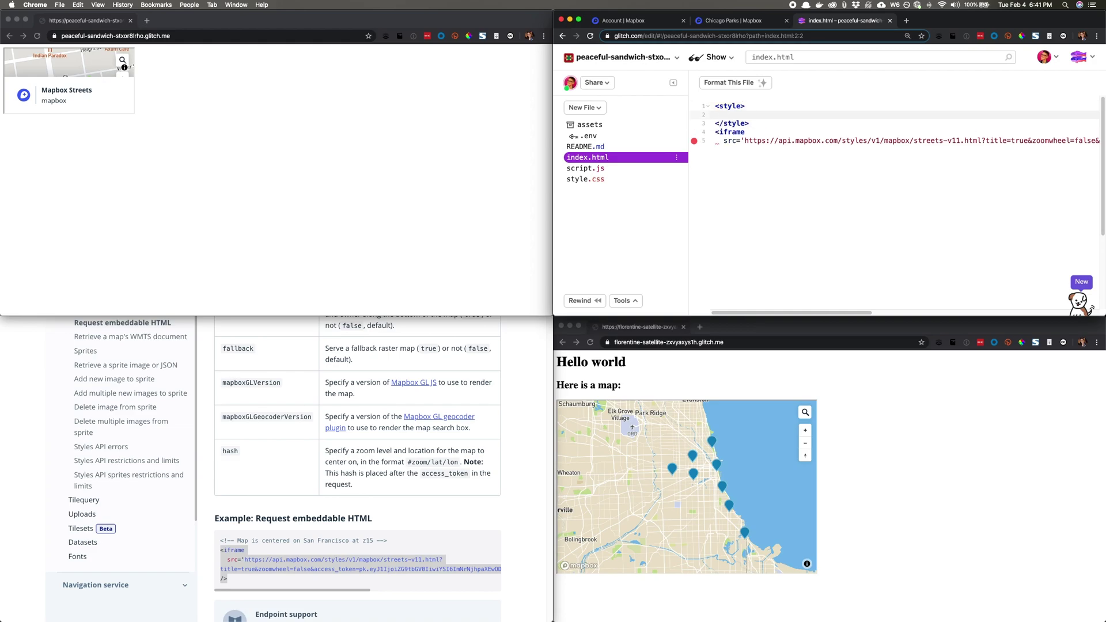
pyautogui.write('frame {')
pyautogui.press('Return')
pyautogui.write('wid')
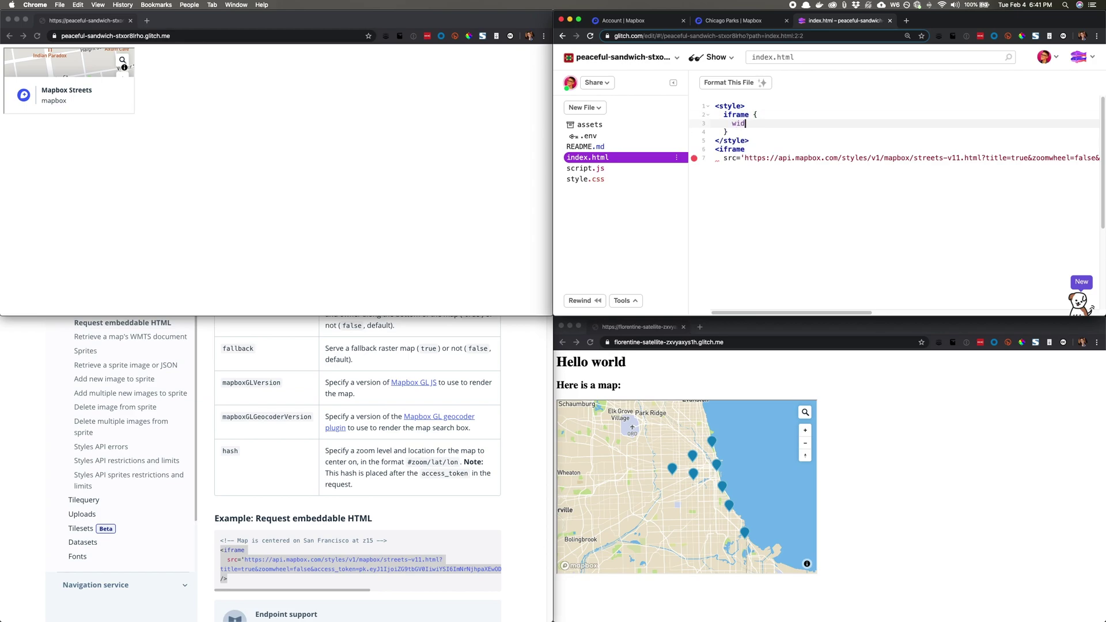
pyautogui.write('th=00px;')
pyautogui.press('Return')
pyautogui.write('hei')
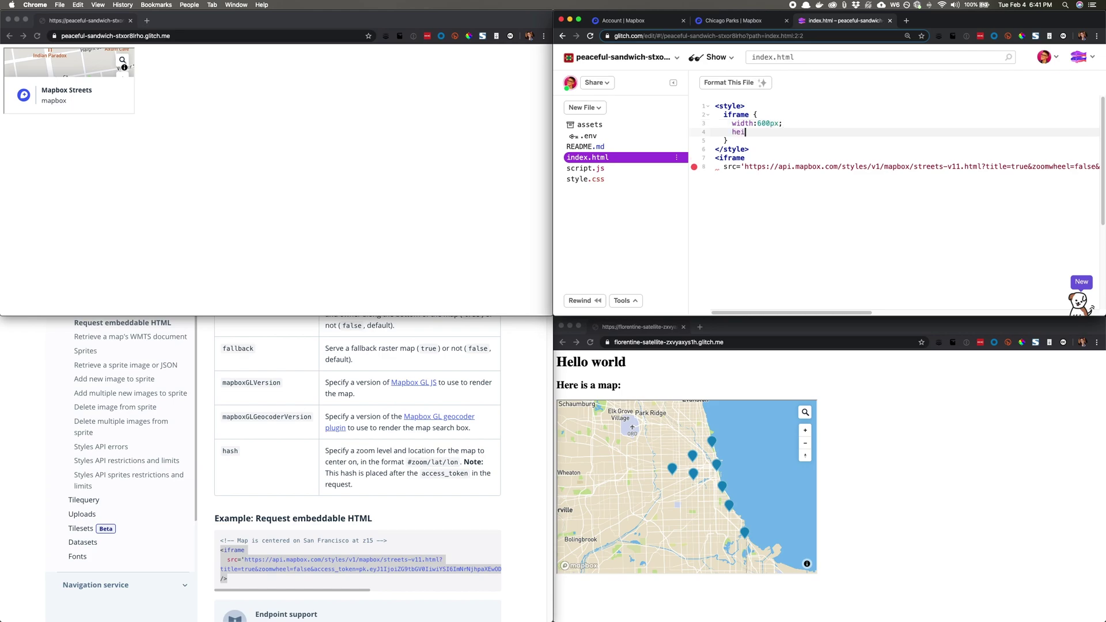
pyautogui.write('ght:400px')
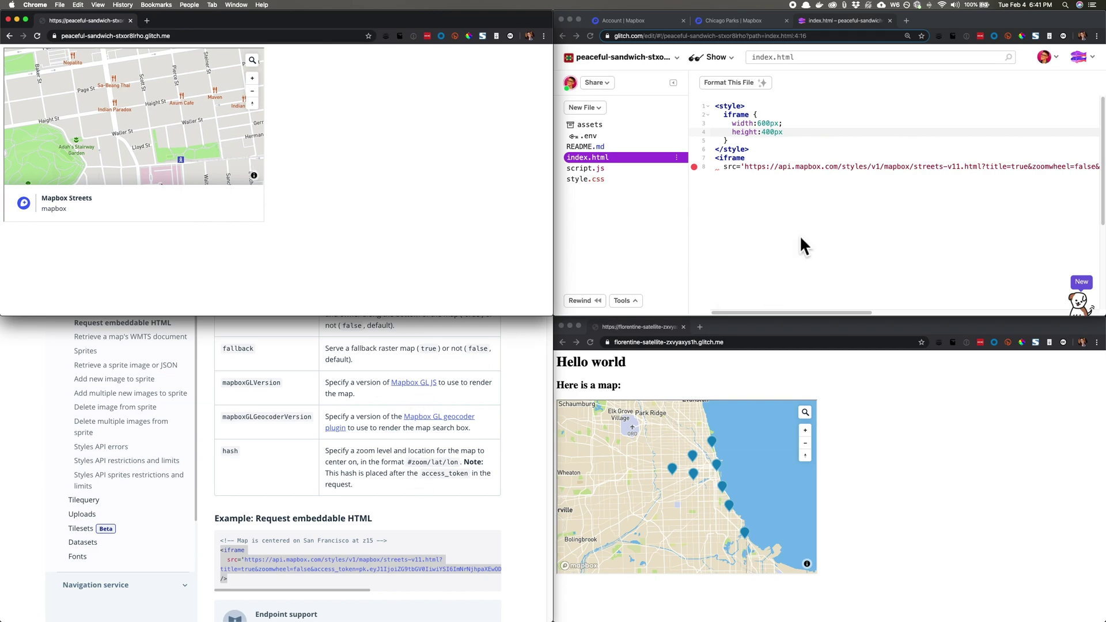
pyautogui.click(726, 20)
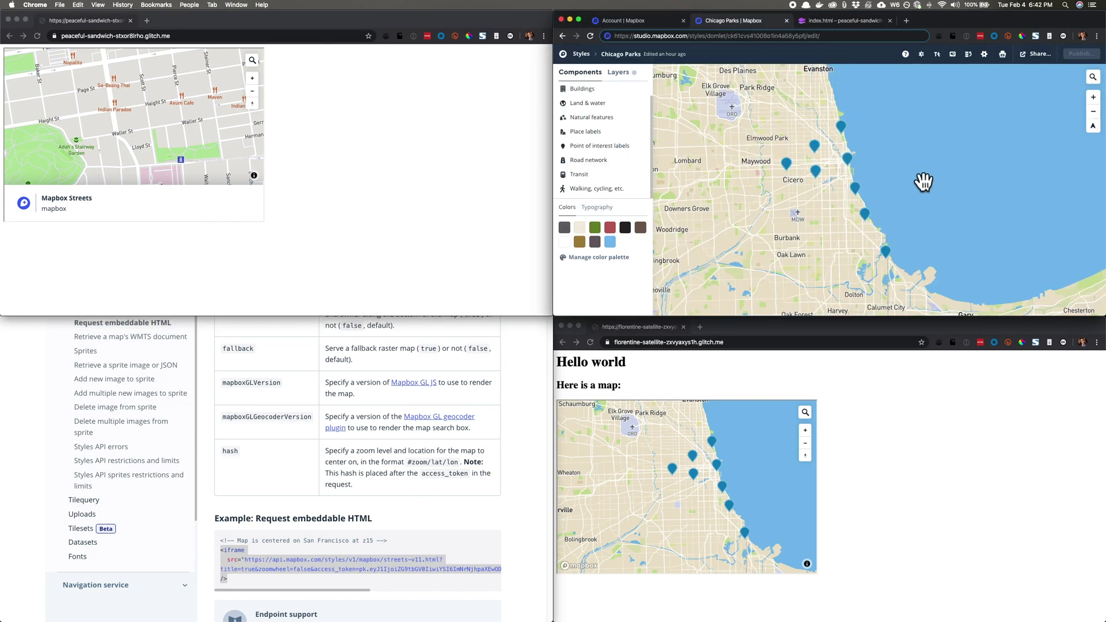
# - Replace the iframe's src with the Chicago Parks style's share URL from Mapbox Studio
pyautogui.click(1048, 74)
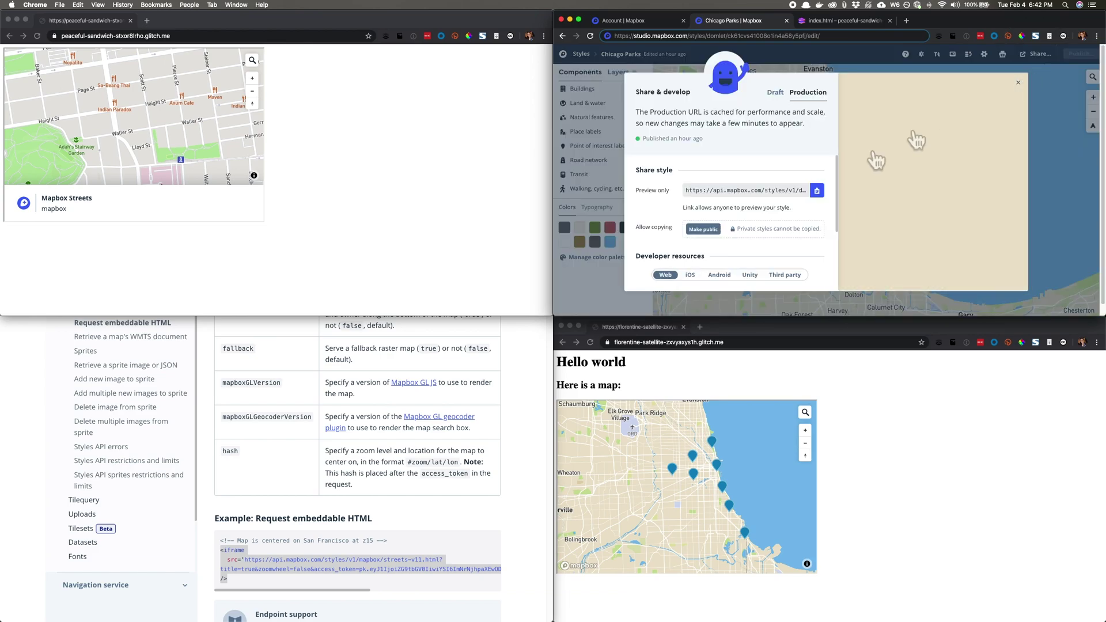
pyautogui.click(816, 190)
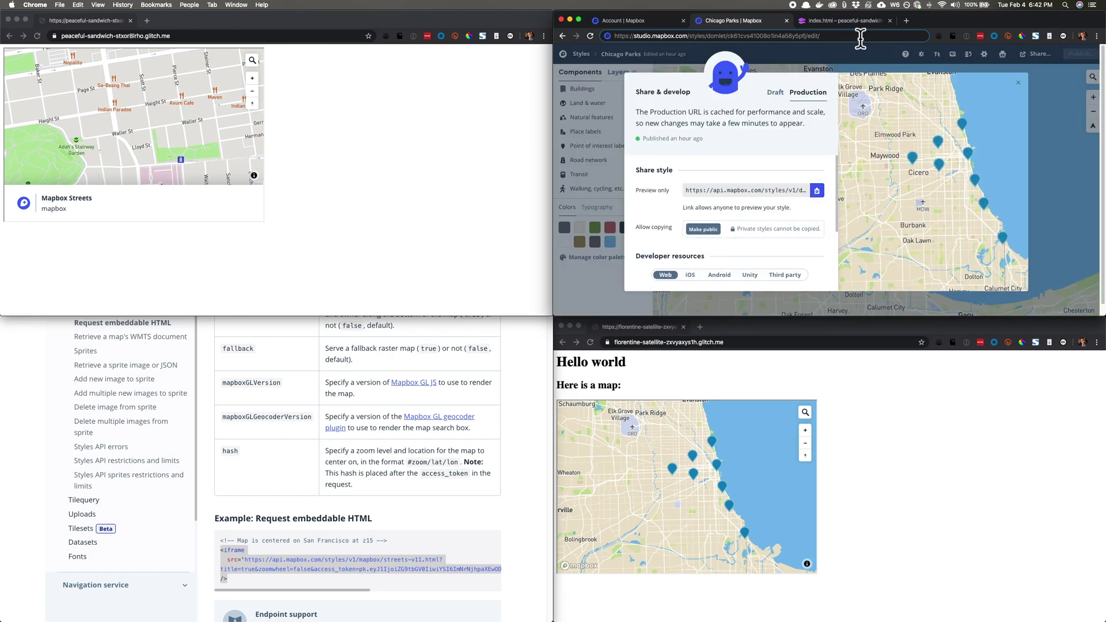
pyautogui.click(856, 20)
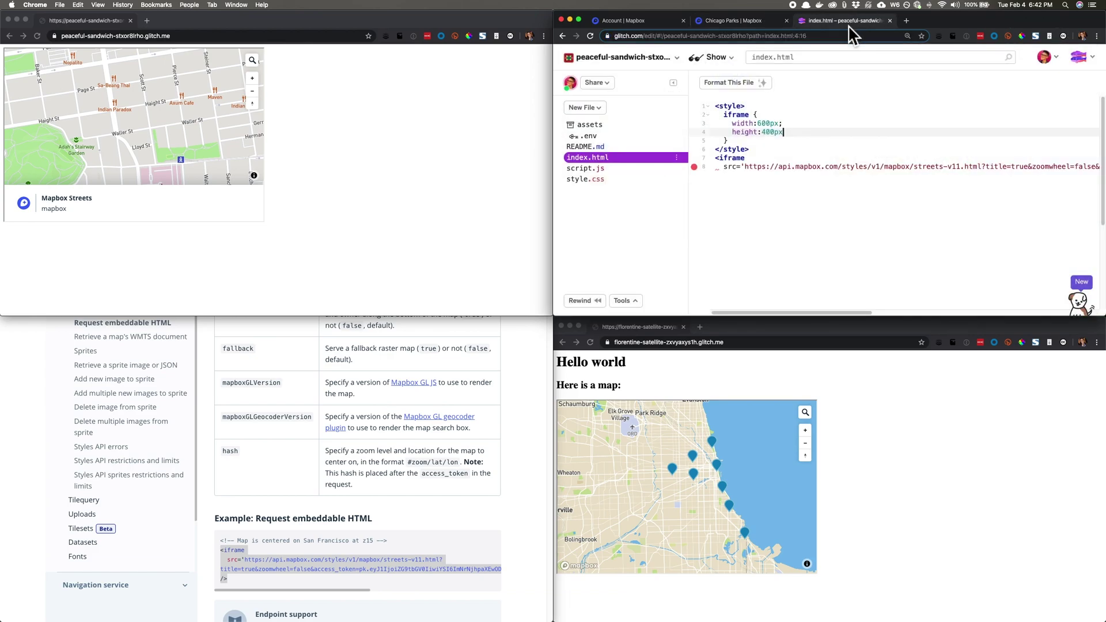
pyautogui.tripleClick(752, 167)
pyautogui.press('BackSpace')
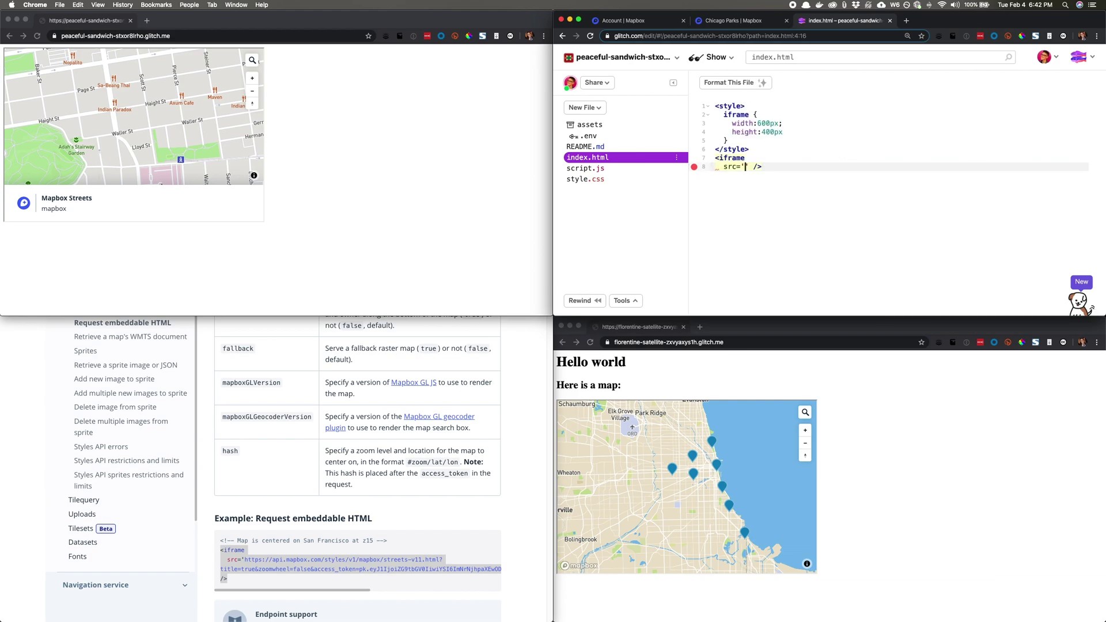
pyautogui.press('super+v')
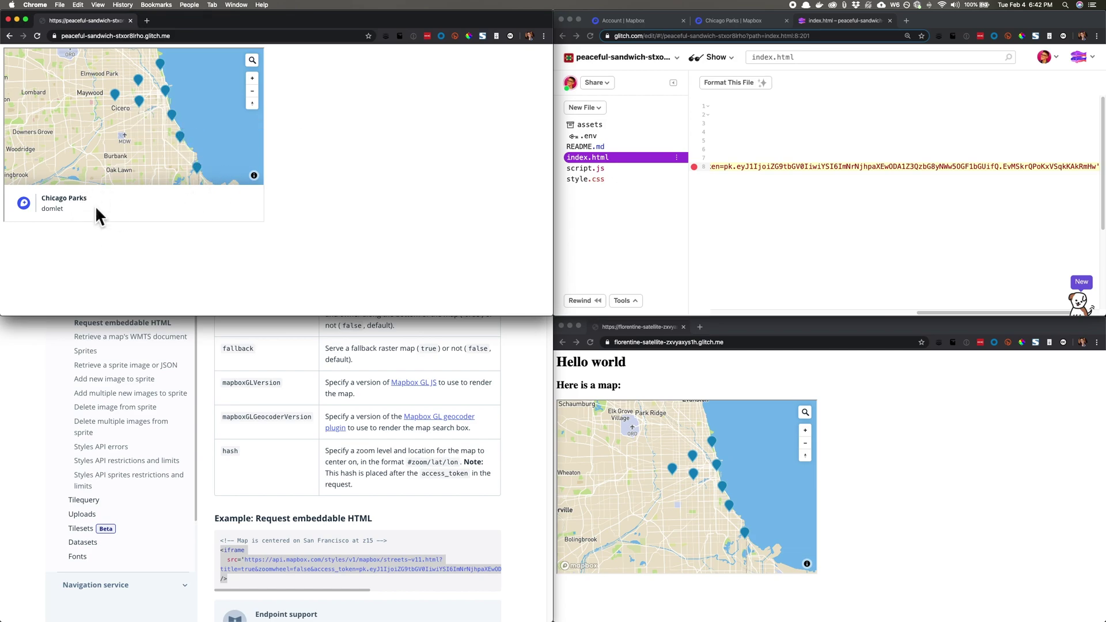
pyautogui.click(373, 424)
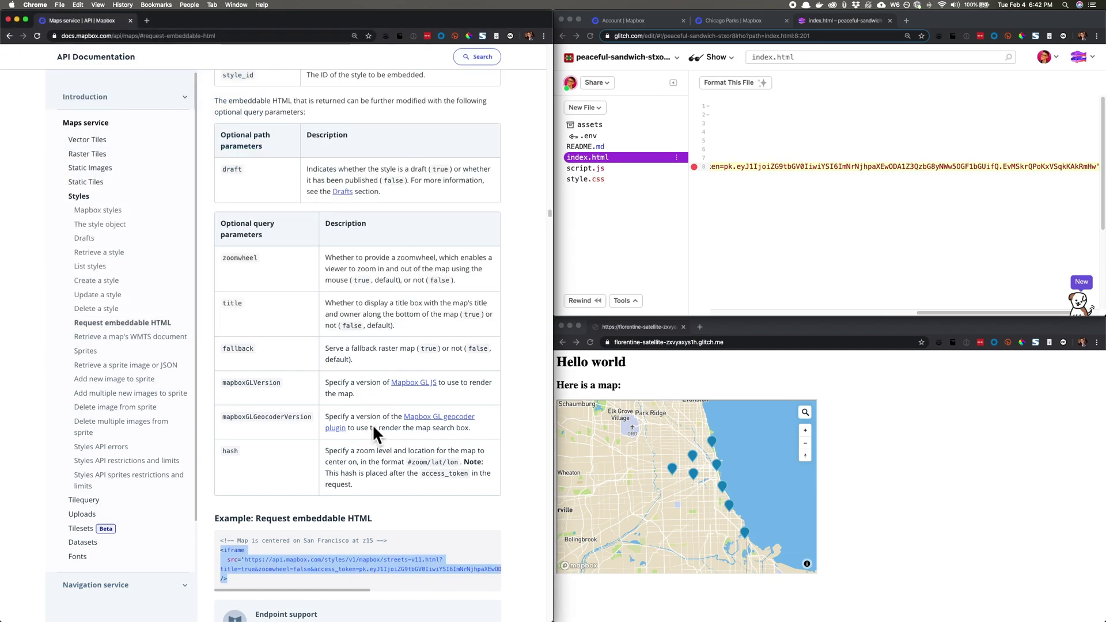
pyautogui.scroll(1, 332, 269)
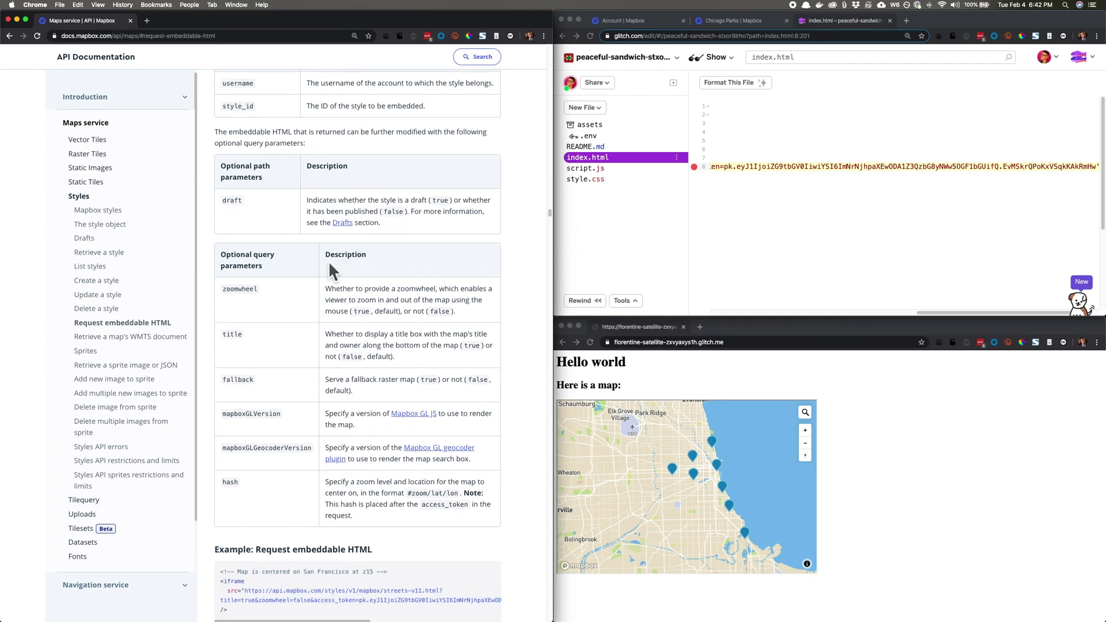
# - Check the docs' title parameter, then add title=false& to the iframe's src URL
pyautogui.click(271, 339)
pyautogui.click(827, 244)
pyautogui.hscroll(-5, 868, 225)
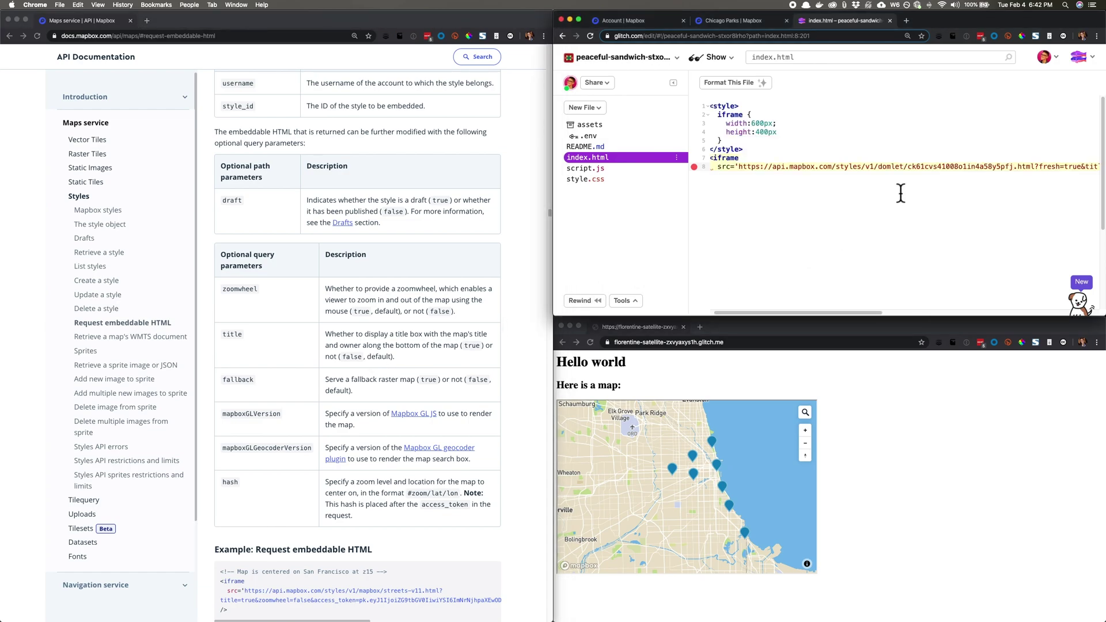
pyautogui.click(1076, 166)
pyautogui.press('End')
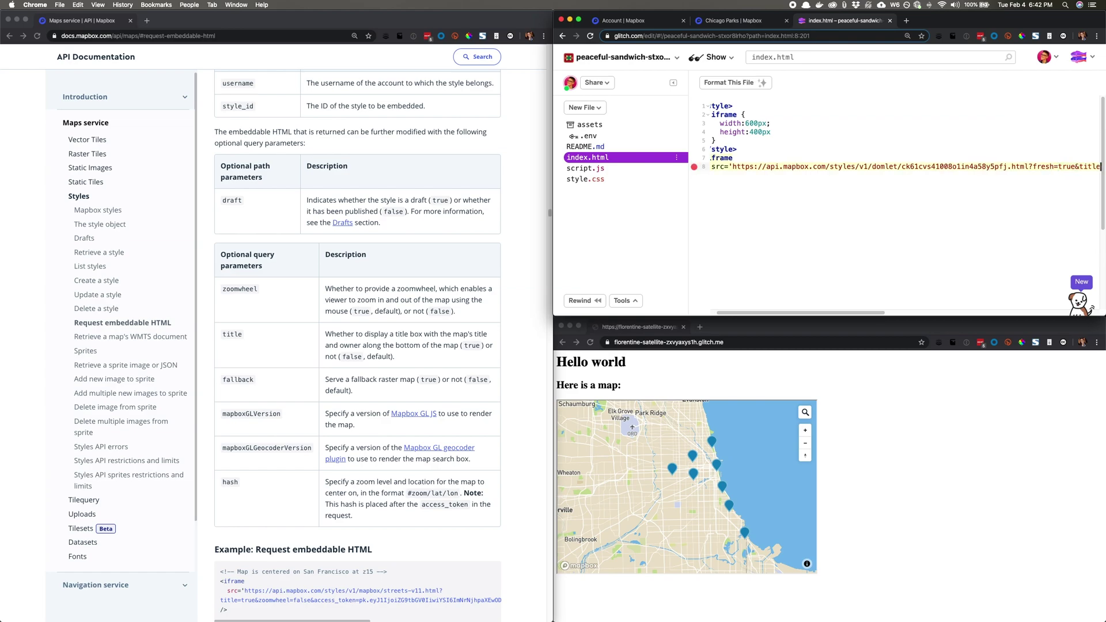
pyautogui.write('=view')
pyautogui.hotkey('shift', 'alt', 'Left')
pyautogui.write('false&')
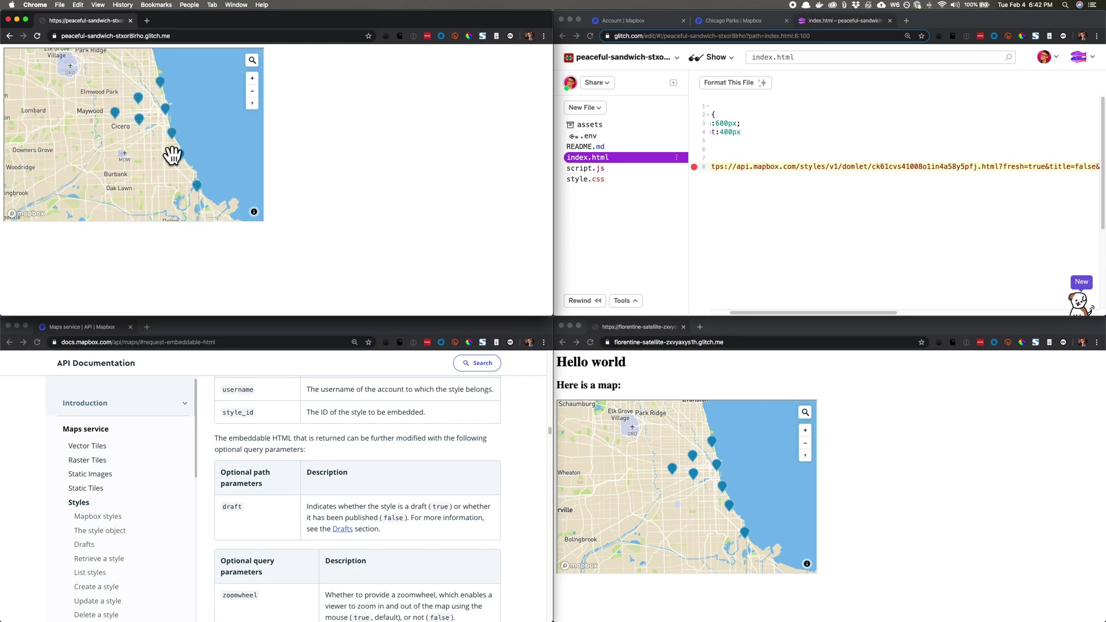
pyautogui.click(252, 90)
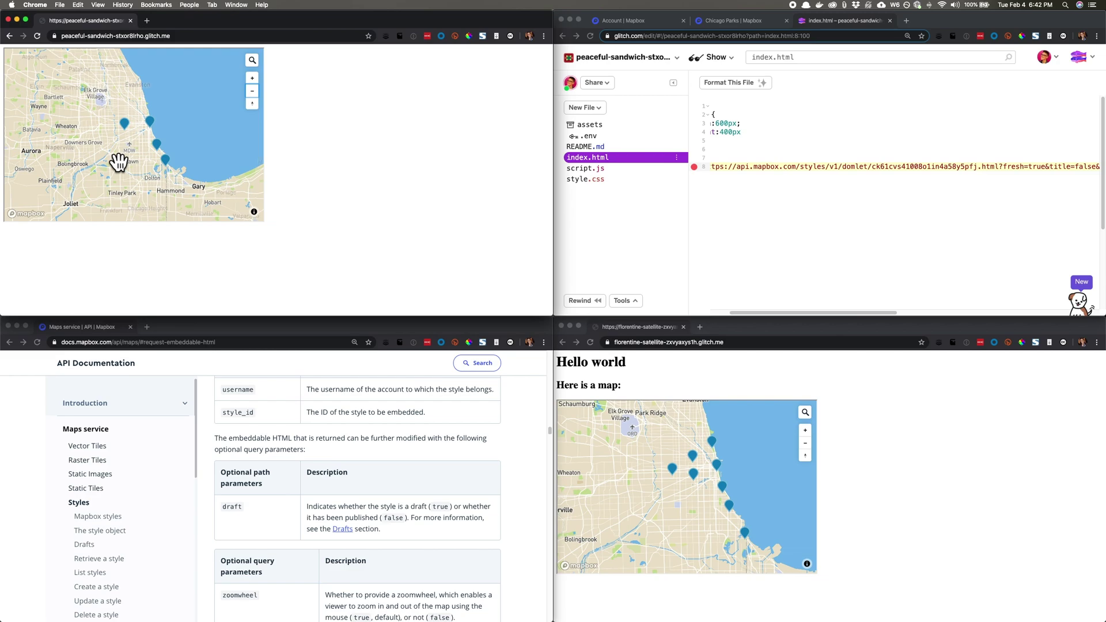
pyautogui.scroll(4, 118, 161)
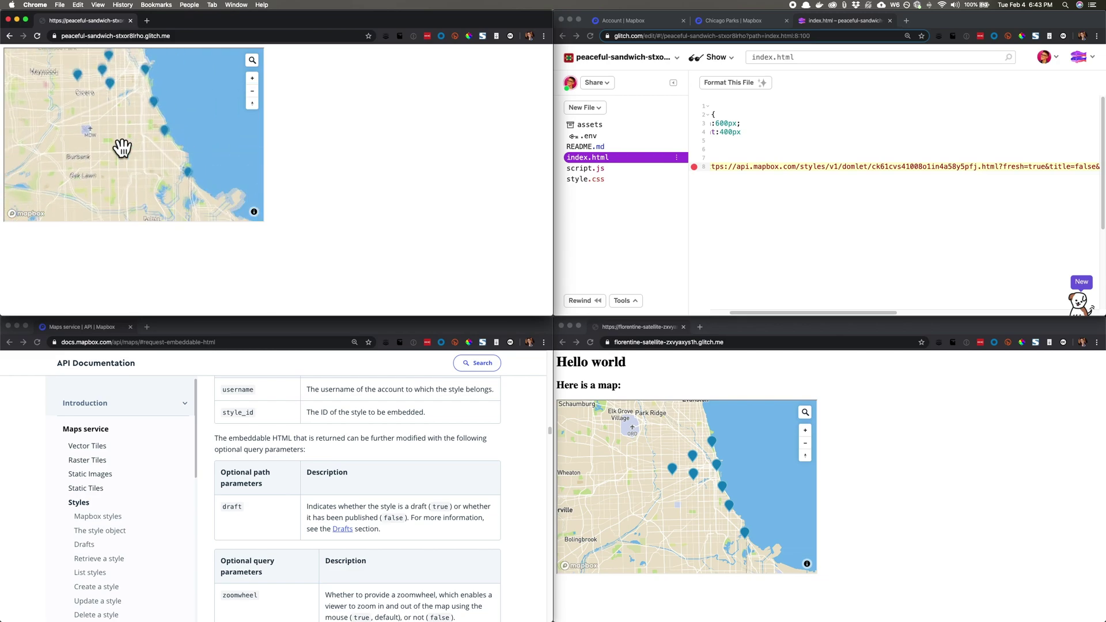
pyautogui.scroll(-3, 121, 148)
pyautogui.click(805, 225)
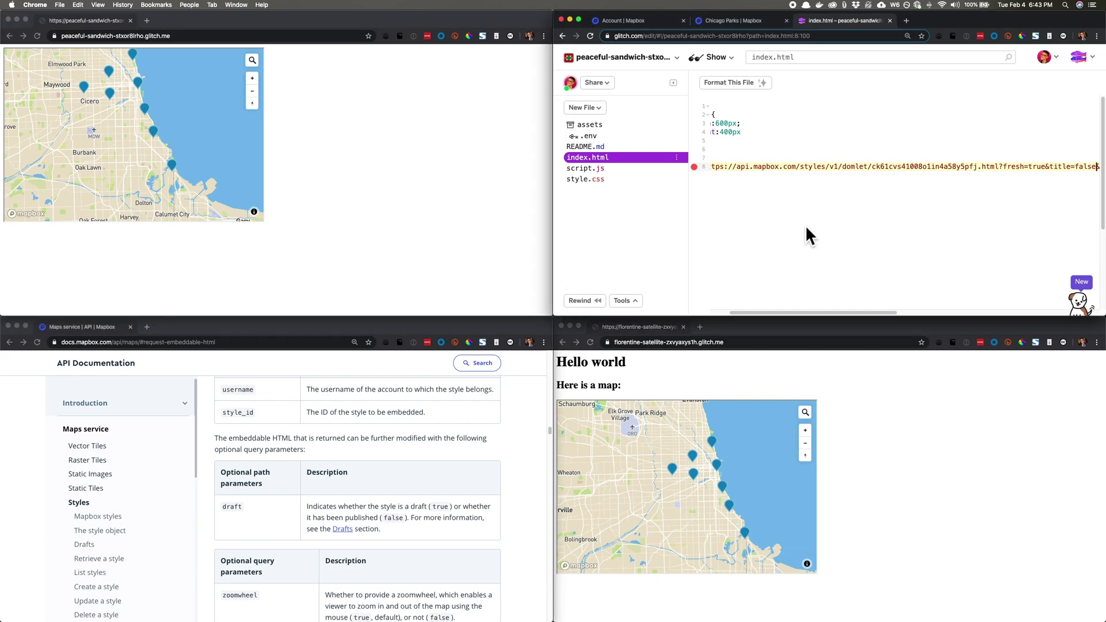
# - Add <h1>Hello World</h1> and <h2>This is a map:</h2> above the iframe, then reload the preview
pyautogui.press('Return')
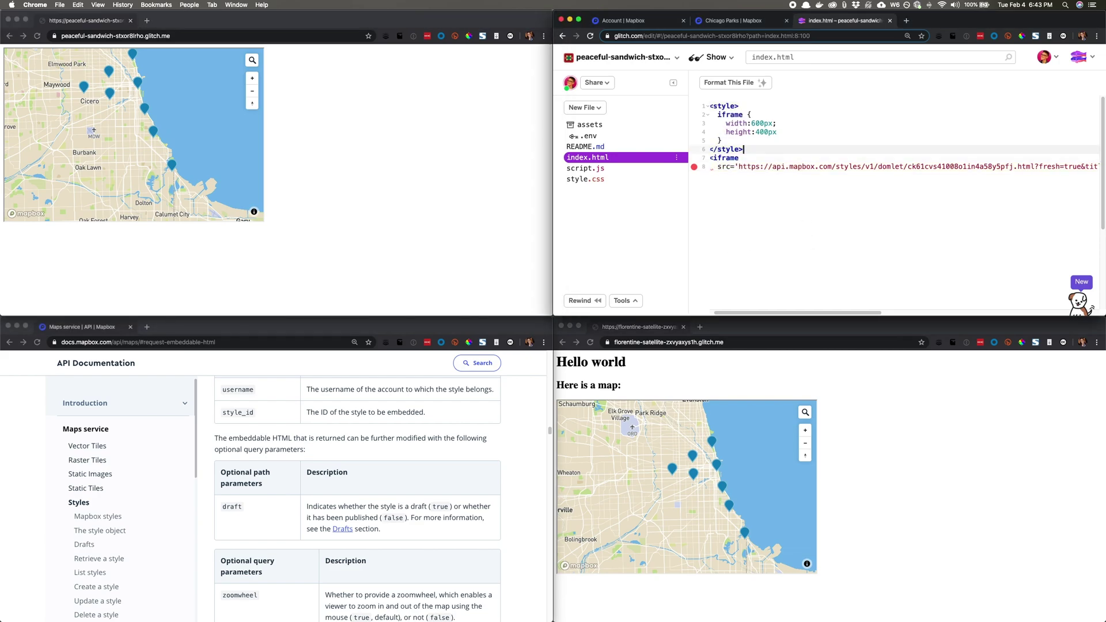
pyautogui.press('Return')
pyautogui.write('<><>')
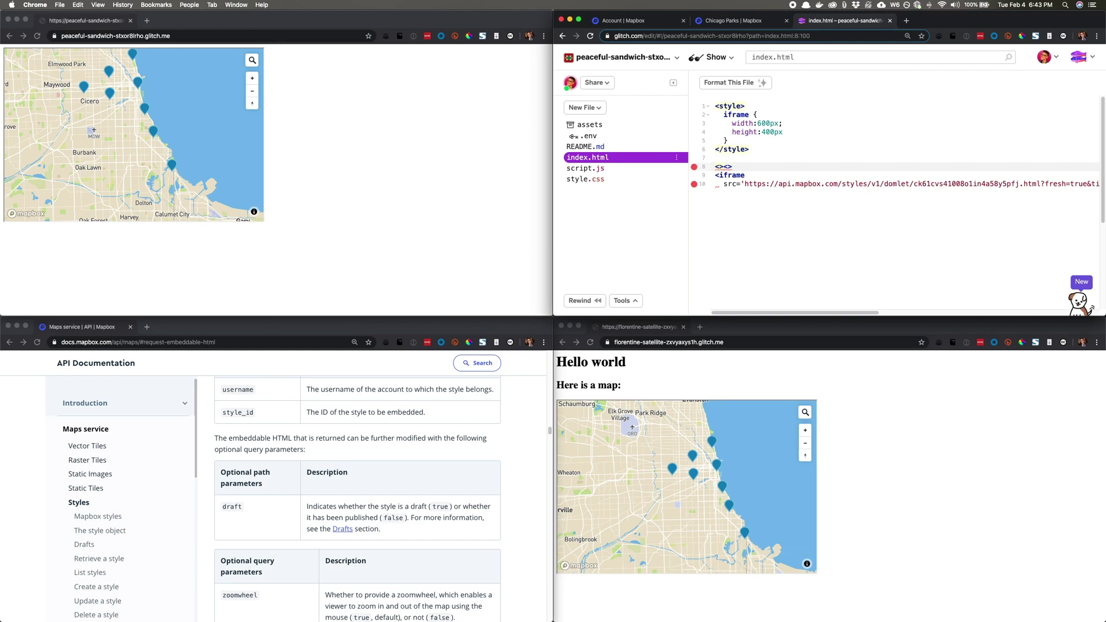
pyautogui.write('h1')
pyautogui.press('Right')
pyautogui.press('Right')
pyautogui.write('/h1')
pyautogui.press('Return')
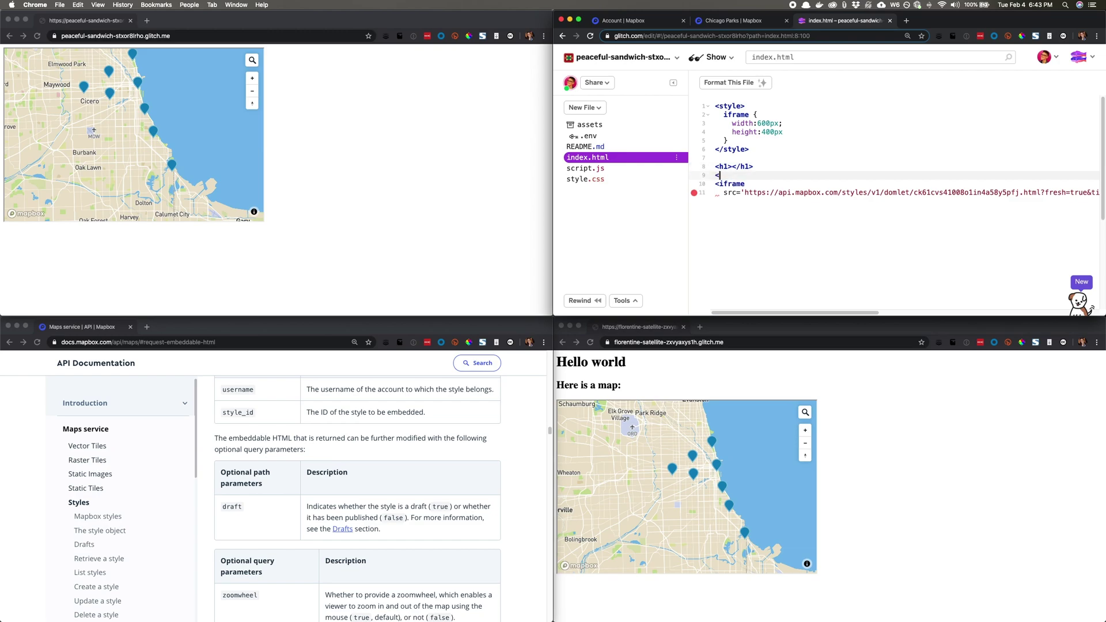
pyautogui.write('h2>')
pyautogui.write('</h2>')
pyautogui.press('Up')
pyautogui.write('Hello World')
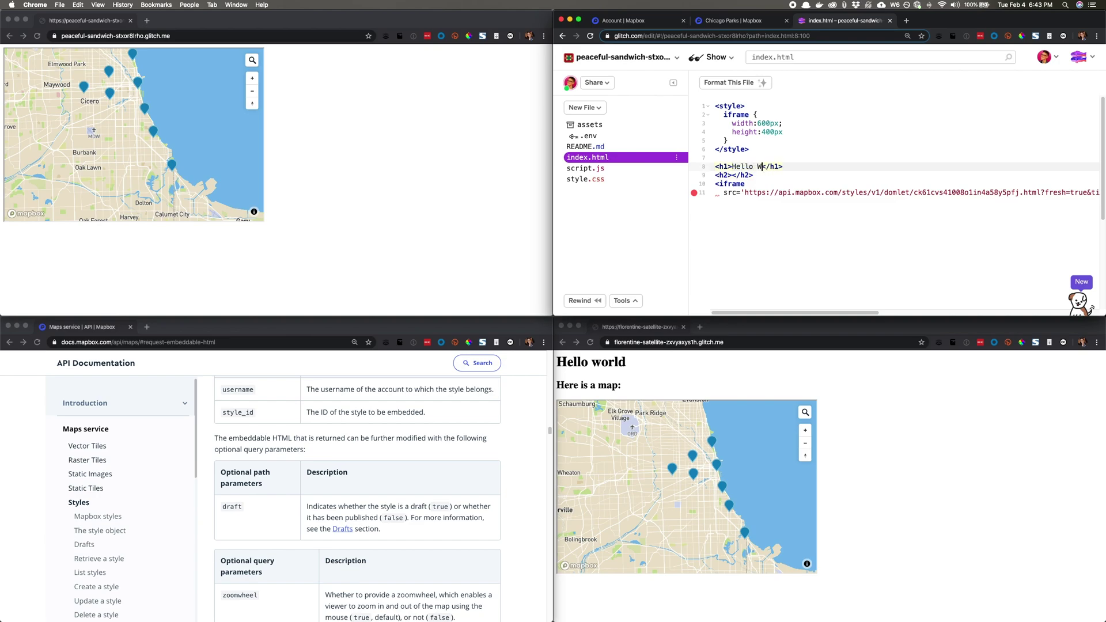
pyautogui.press('Down')
pyautogui.press('Left')
pyautogui.press('Left')
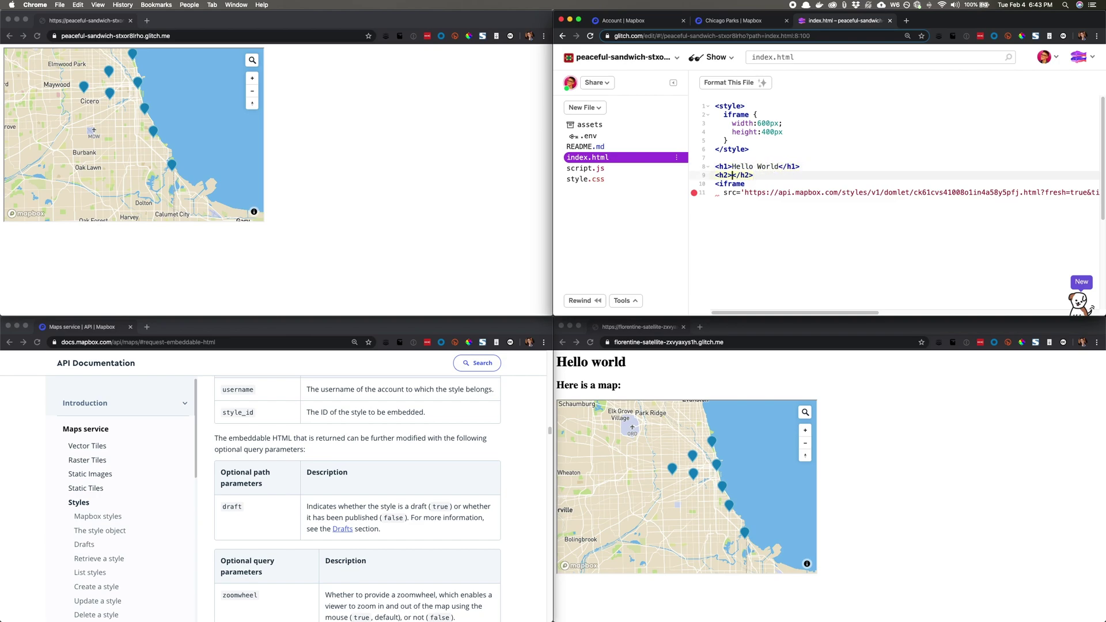
pyautogui.write('This is a map:')
pyautogui.click(457, 223)
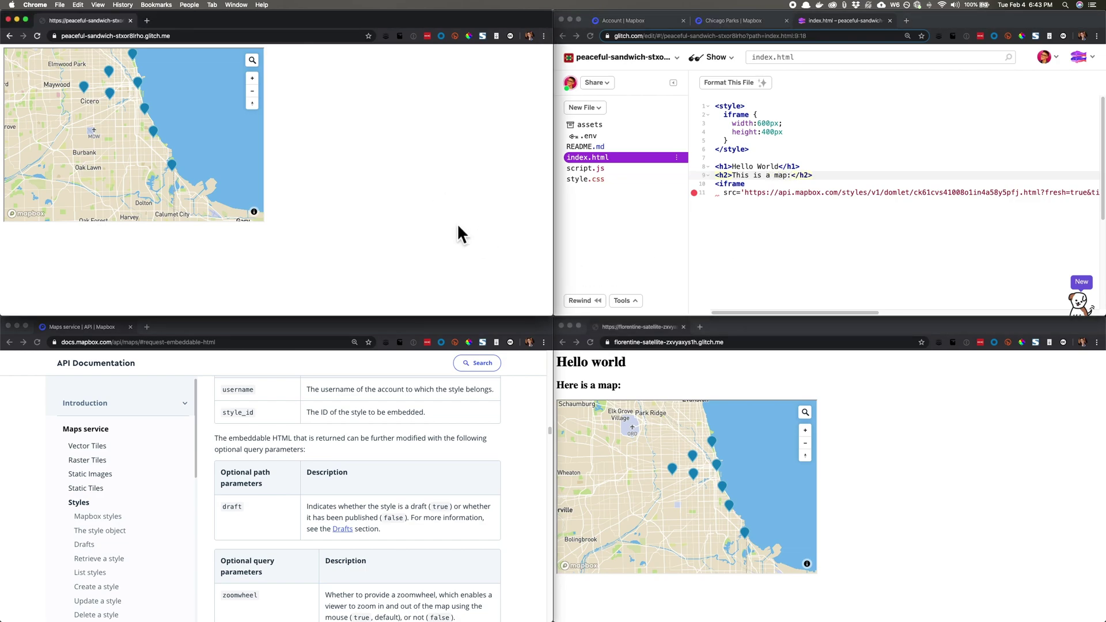
pyautogui.press('super+r')
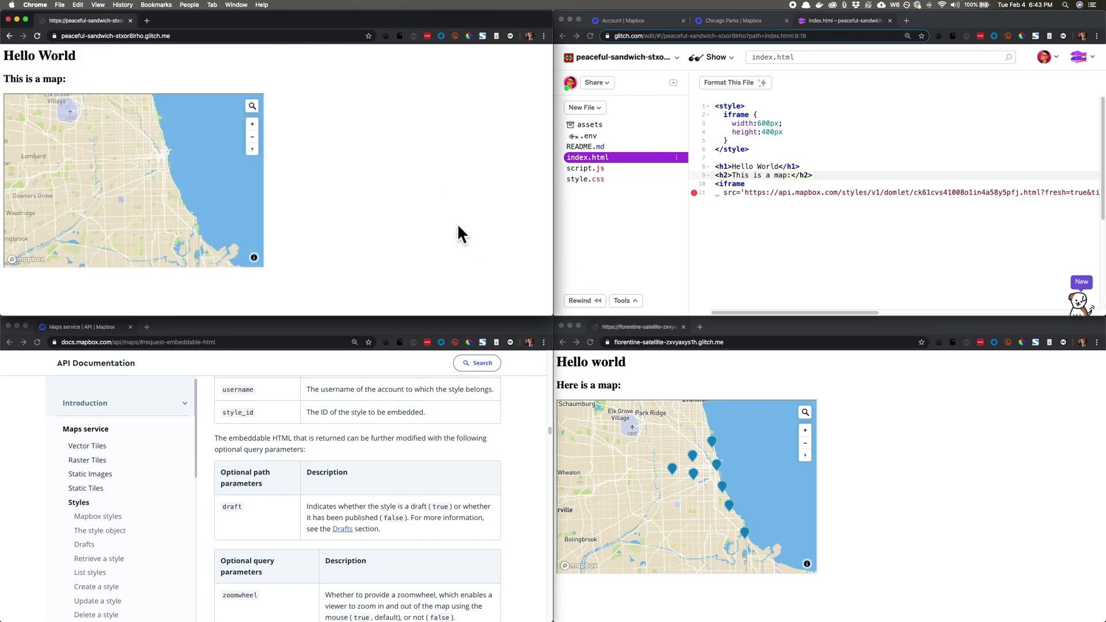